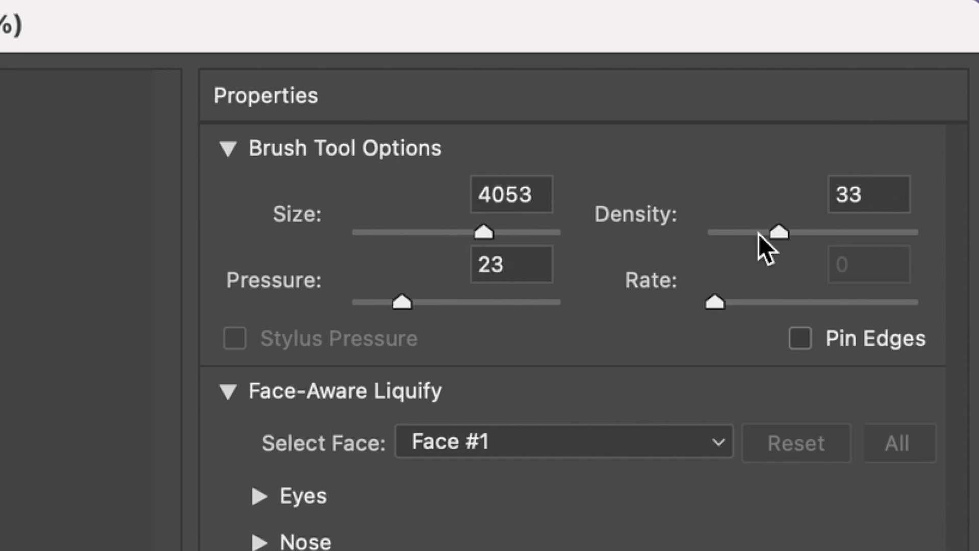
Raise the Liquify brush density and smear the blue dress patch into a ribbon winding around the model, reducing the brush size to 800
left_click_drag(761, 233, 825, 235)
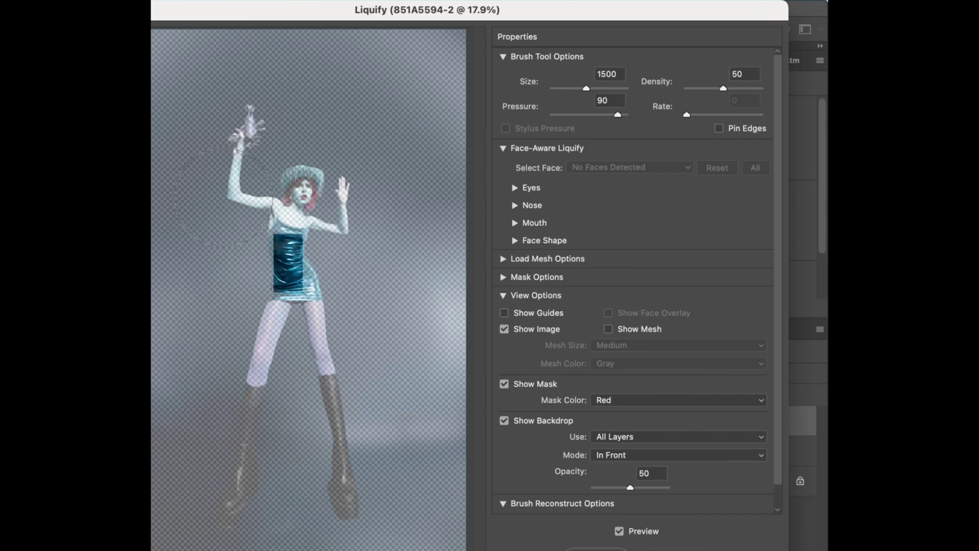
mouse_move(342, 253)
left_mouse_down()
mouse_move(239, 218)
mouse_move(212, 176)
mouse_move(231, 135)
mouse_move(231, 164)
mouse_move(180, 99)
mouse_move(206, 73)
mouse_move(251, 84)
mouse_move(221, 80)
mouse_move(221, 61)
mouse_move(255, 71)
mouse_move(282, 139)
mouse_move(221, 219)
mouse_move(220, 169)
mouse_move(380, 285)
mouse_move(362, 262)
mouse_move(425, 289)
mouse_move(405, 284)
mouse_move(412, 332)
mouse_move(397, 304)
mouse_move(318, 293)
mouse_move(230, 305)
mouse_move(223, 322)
mouse_move(247, 324)
mouse_move(239, 311)
mouse_move(215, 327)
mouse_move(291, 358)
mouse_move(270, 340)
mouse_move(288, 401)
left_mouse_up()
key("bracketleft")
key("bracketleft")
key("bracketleft")
key("bracketleft")
key("bracketleft")
key("bracketleft")
key("bracketleft")
left_click_drag(243, 362, 306, 413)
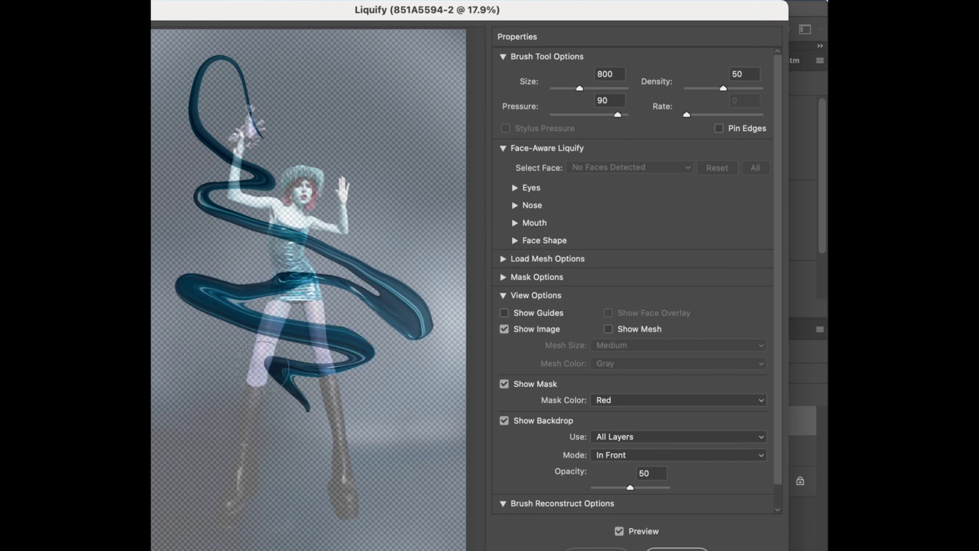
Extend the ribbon down around the model's legs and boots, enlarge the brush to 1100, and apply the Liquify filter
left_click_drag(264, 368, 314, 433)
key("super+minus")
key("bracketright")
key("bracketright")
key("bracketright")
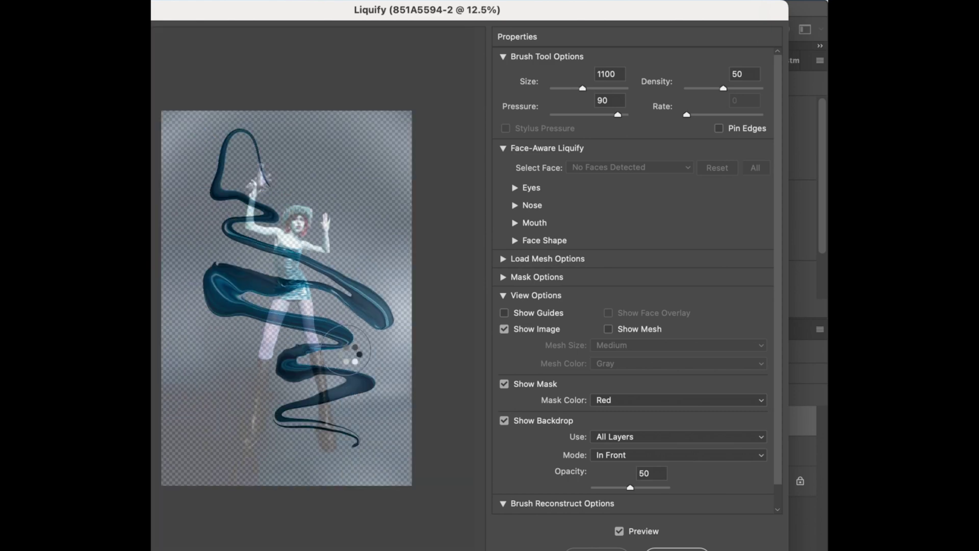
key("Return")
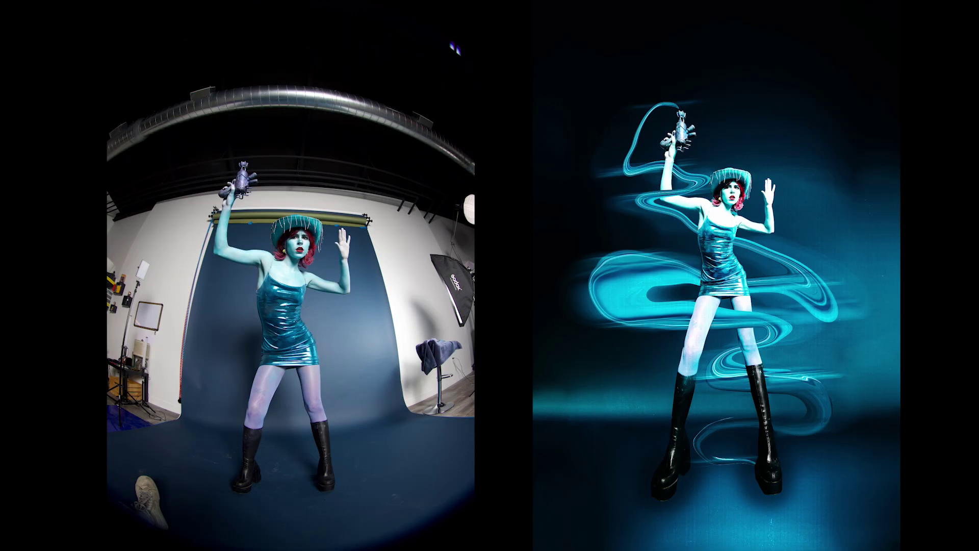
Outline the man's open mouth with the Polygonal Lasso and copy it to a new layer
left_click_drag(348, 331, 288, 348)
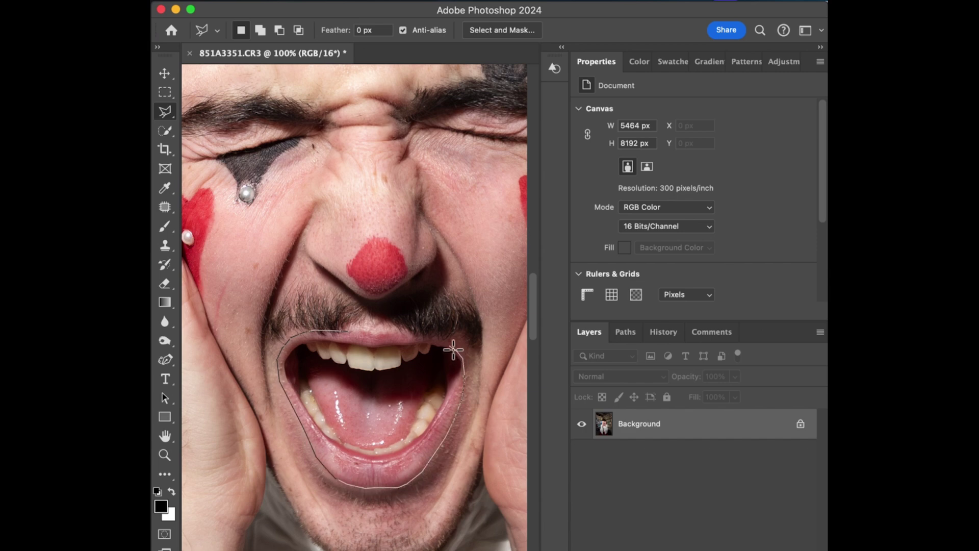
left_click(352, 332)
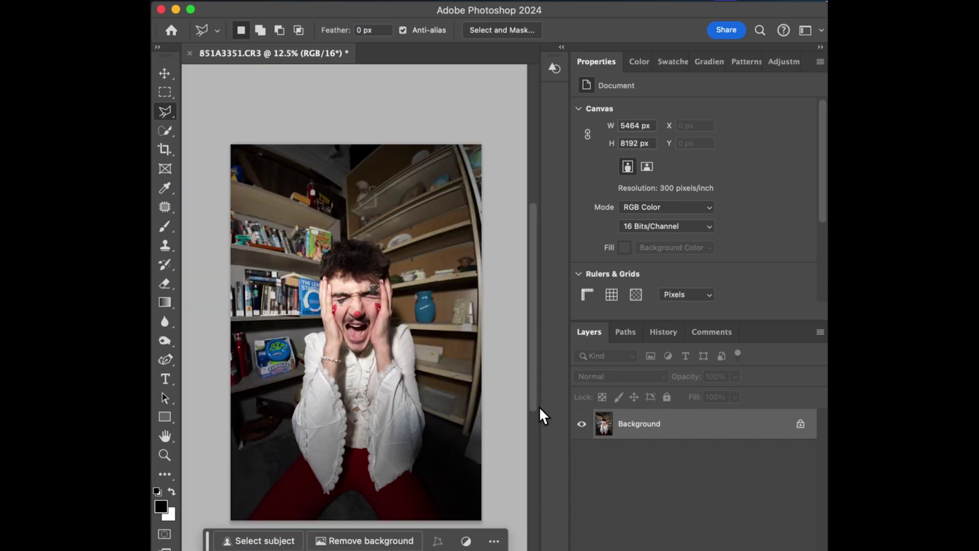
key("super+j")
Enlarge separate mouth copies and place them above the head, in the photo's upper-right corner, beside the right shelf and at lower right
key("super+t")
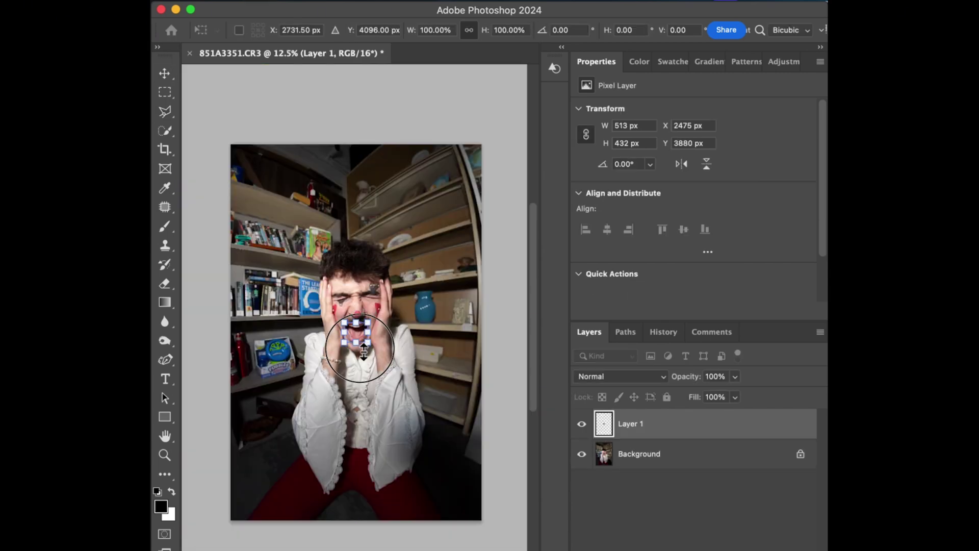
mouse_move(356, 343)
left_mouse_down()
mouse_move(363, 392)
mouse_move(362, 212)
left_mouse_up()
left_click_drag(362, 212, 361, 201)
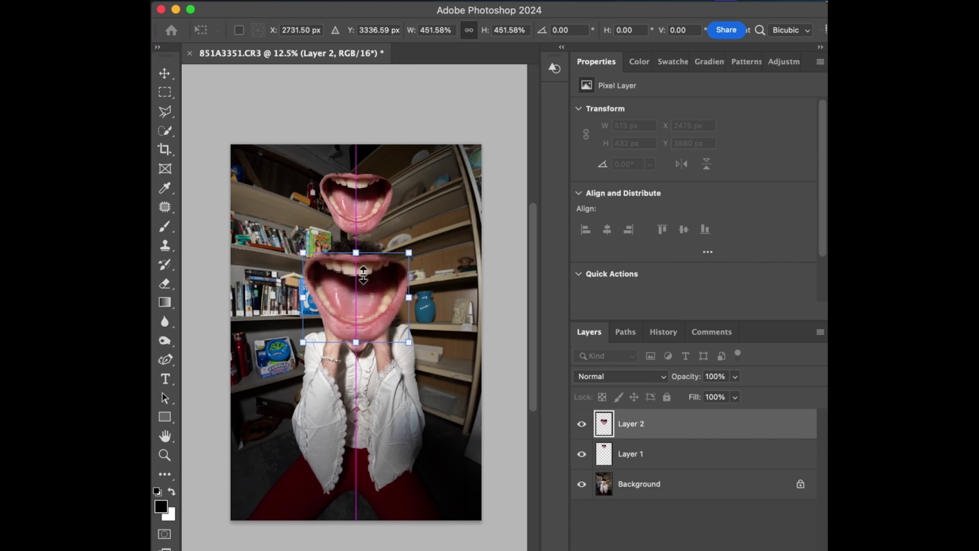
left_click_drag(362, 278, 462, 171)
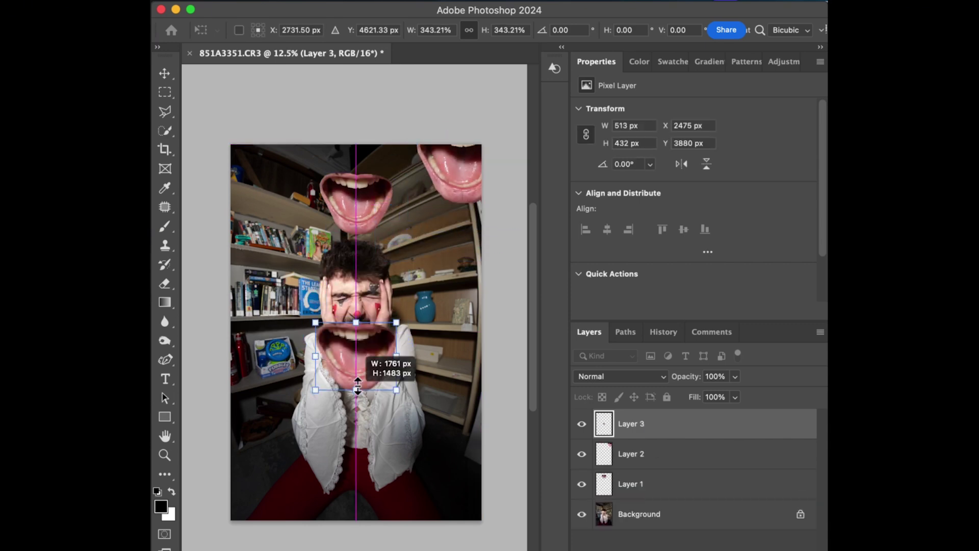
left_click_drag(361, 350, 484, 326)
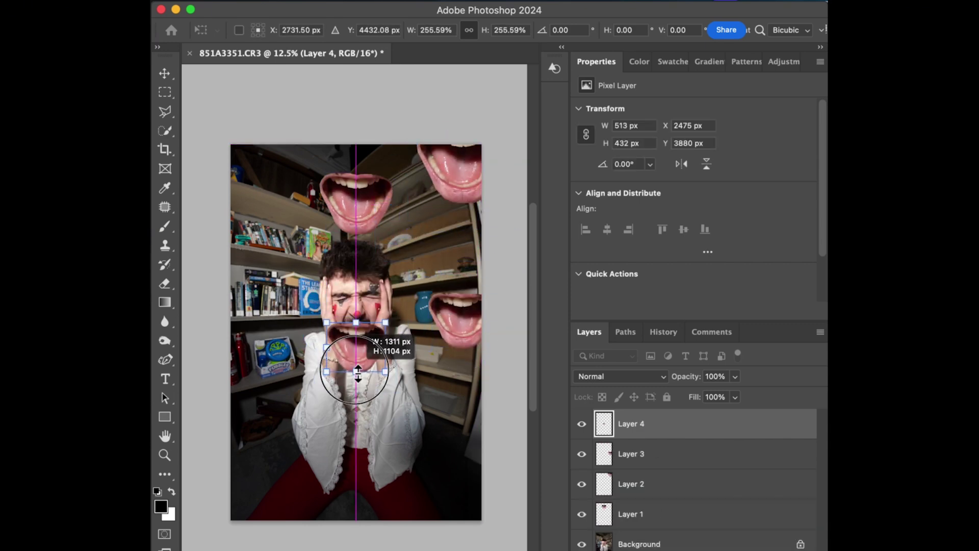
left_click_drag(358, 374, 431, 454)
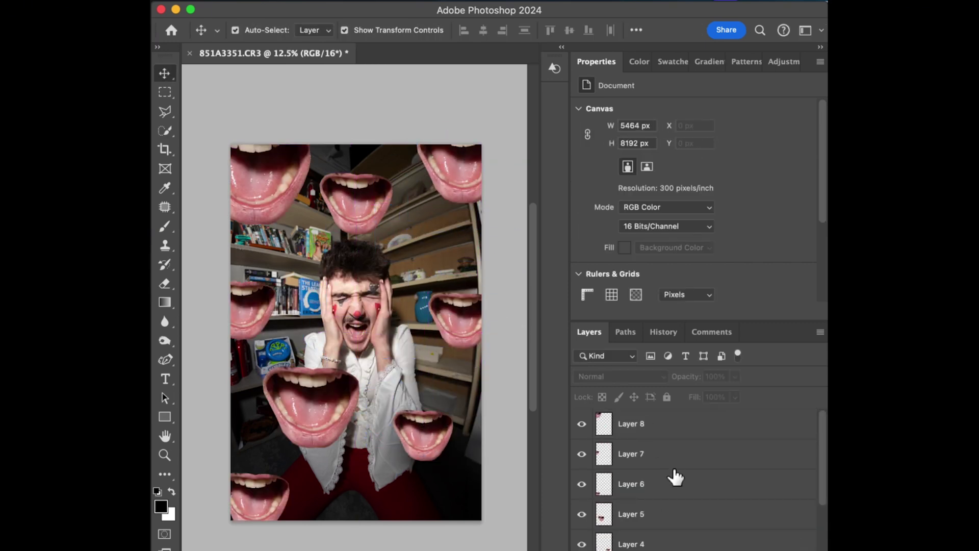
Open Liquify for Layer 2 and smear the upper-right mouth downward into a wavy tail
scroll(676, 477, "down", 2)
left_click(663, 494)
left_click(462, 3)
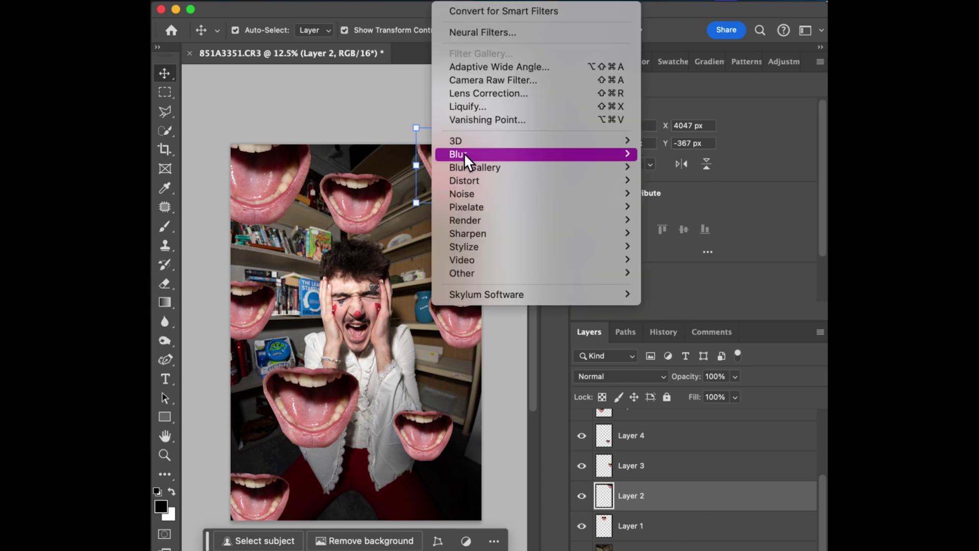
left_click(474, 107)
mouse_move(456, 103)
left_mouse_down()
mouse_move(448, 194)
mouse_move(466, 219)
mouse_move(435, 261)
left_mouse_up()
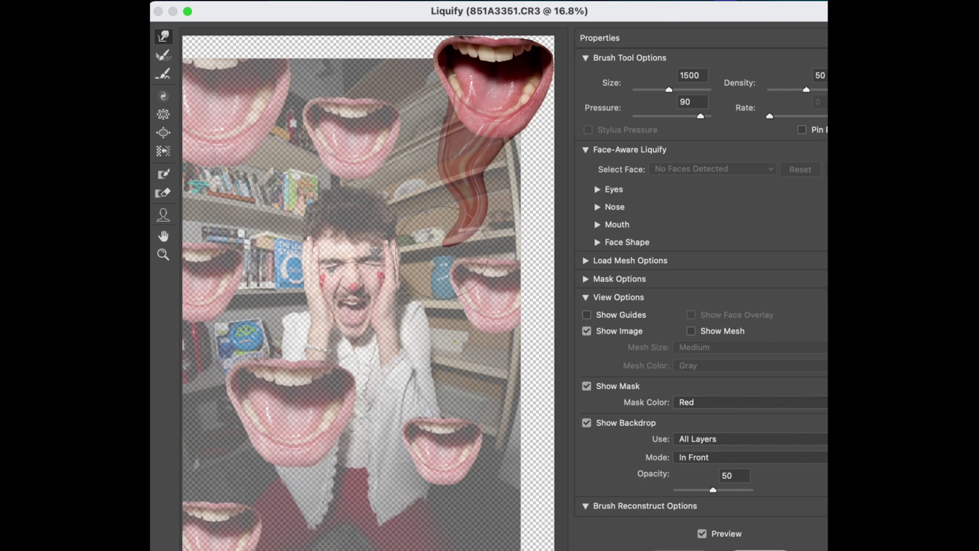
left_click_drag(472, 194, 479, 173)
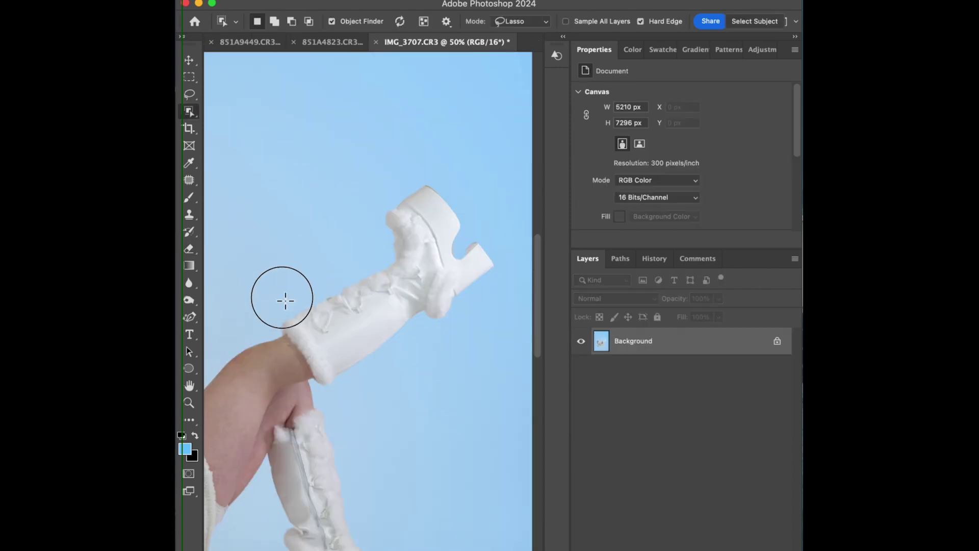
Select the raised white boot and spread its layer copies into a fan around the model's raised legs
mouse_move(320, 289)
left_mouse_down()
mouse_move(262, 329)
mouse_move(292, 376)
mouse_move(329, 396)
mouse_move(515, 281)
left_mouse_up()
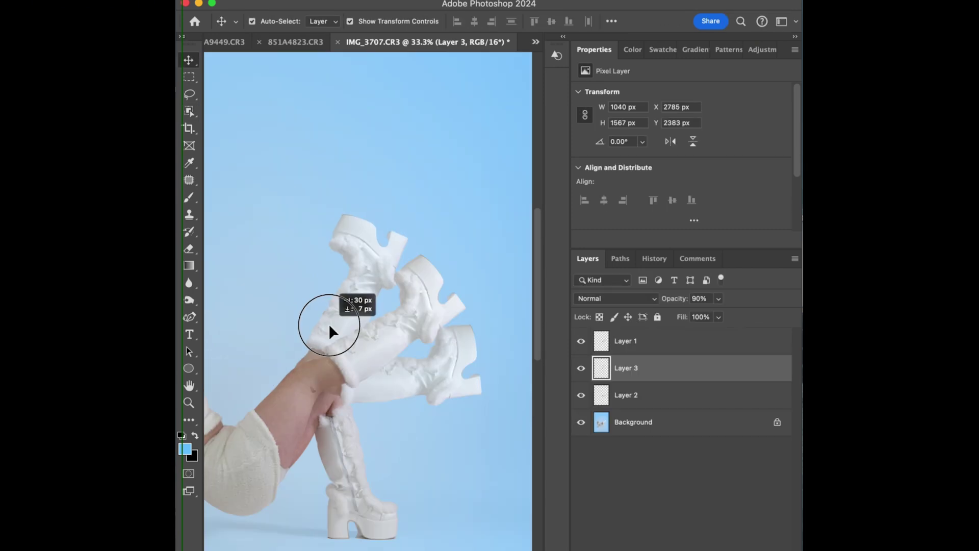
left_click_drag(329, 324, 328, 324)
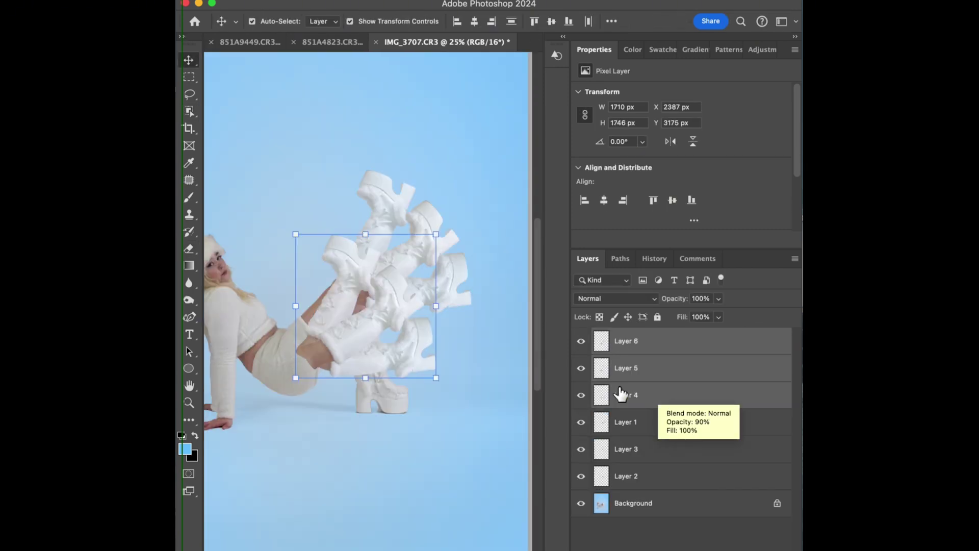
left_click(365, 234)
left_click_drag(367, 337, 399, 269)
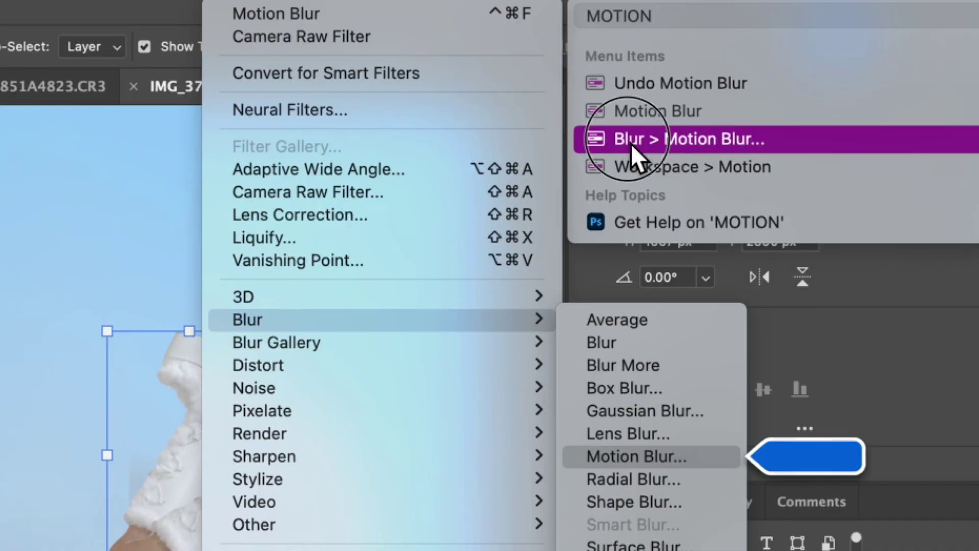
Apply Motion Blur with a distance of 1094 pixels to the boot copies on Layer 3 and Layer 1, adjusting each blur angle
left_click(631, 144)
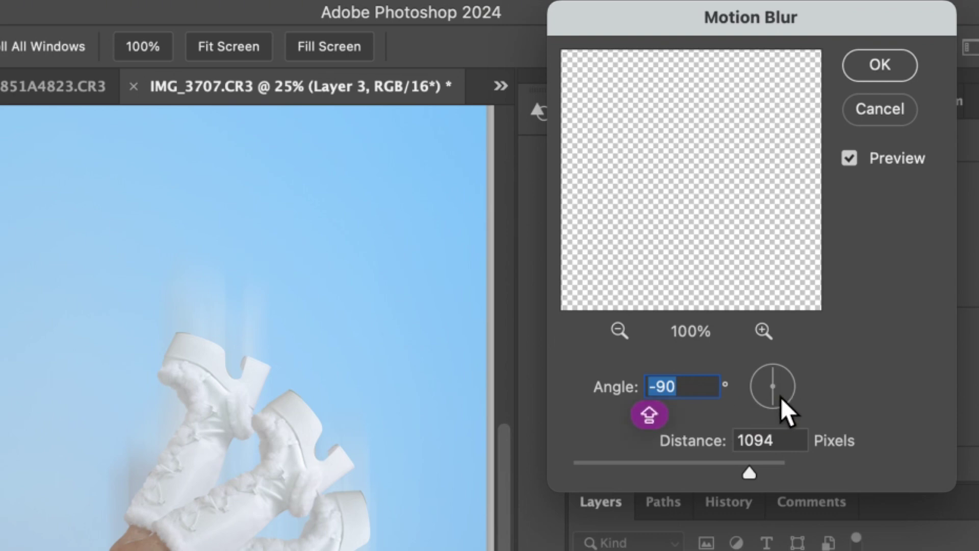
left_click(781, 399)
left_click(782, 399)
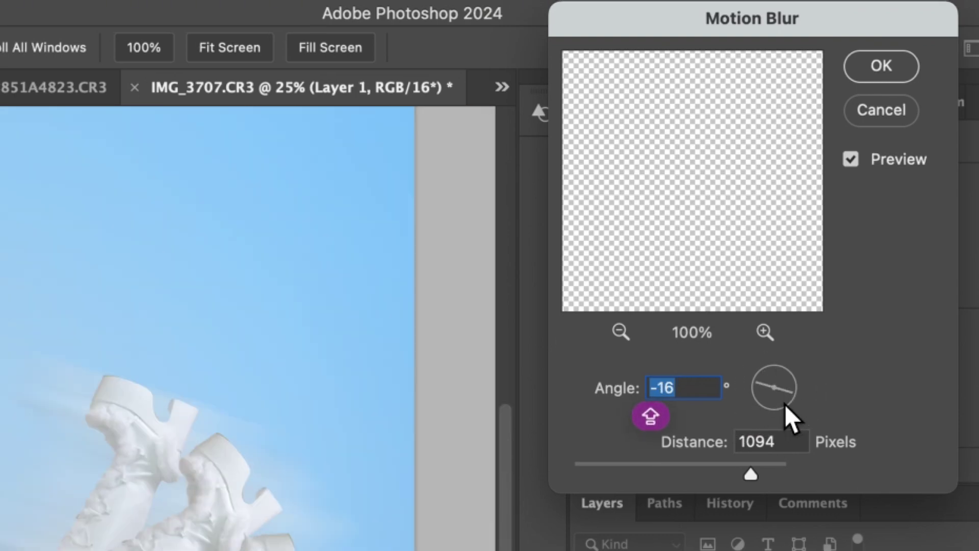
left_click_drag(785, 404, 794, 396)
key("shift")
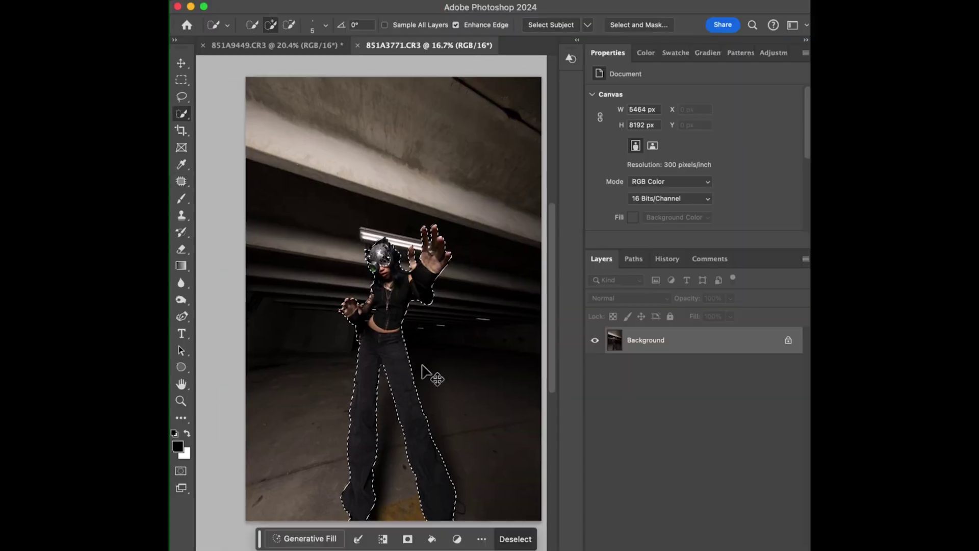
Copy the selected masked figure onto two new layers
key("ctrl+j")
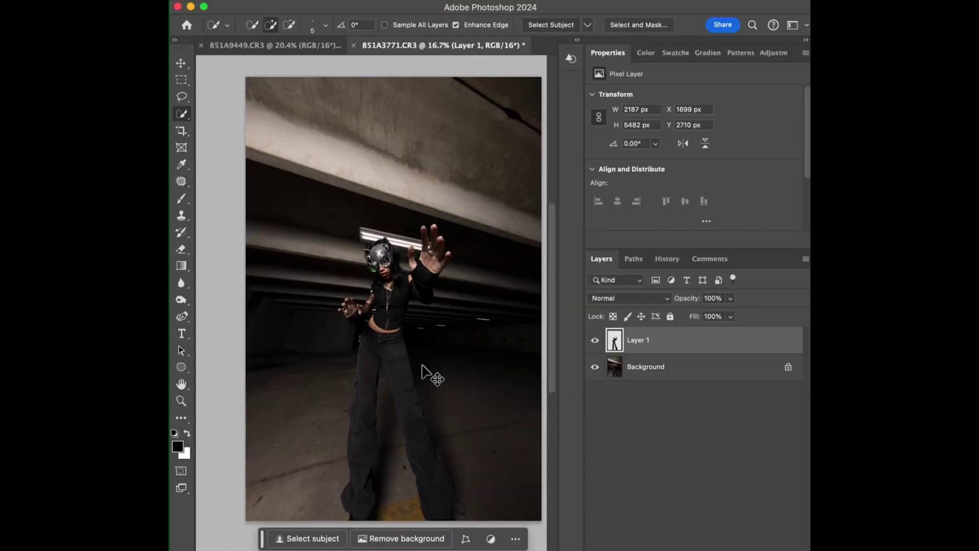
key("ctrl+j")
key("v")
left_click_drag(427, 375, 382, 305)
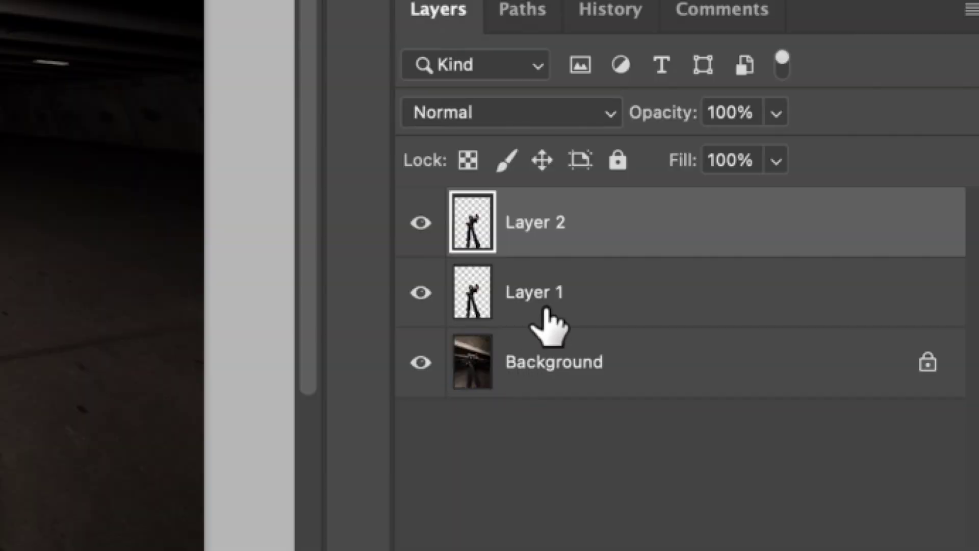
Free-transform the motion-blurred figure copy on Layer 1 behind the sharp figure
left_click(544, 310)
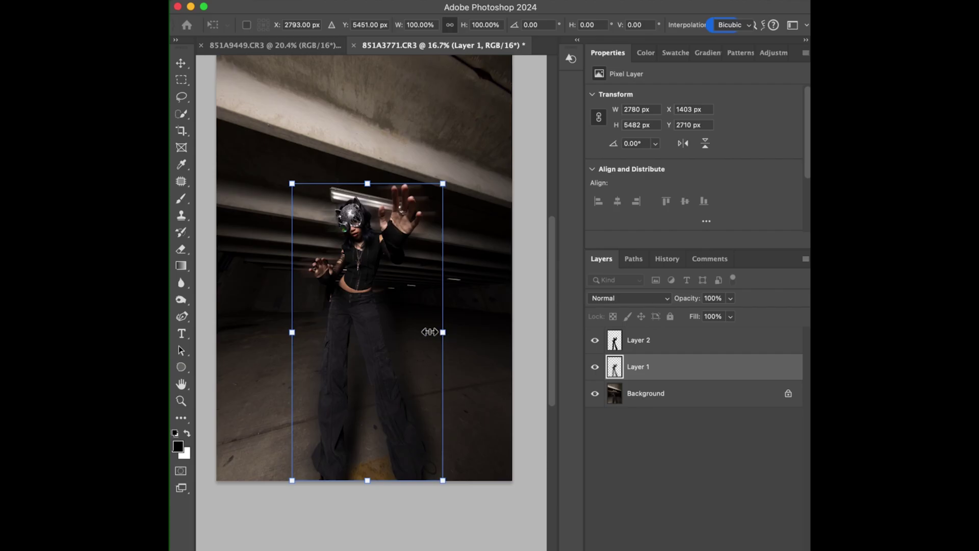
left_click_drag(429, 333, 402, 202)
left_click_drag(296, 263, 280, 262)
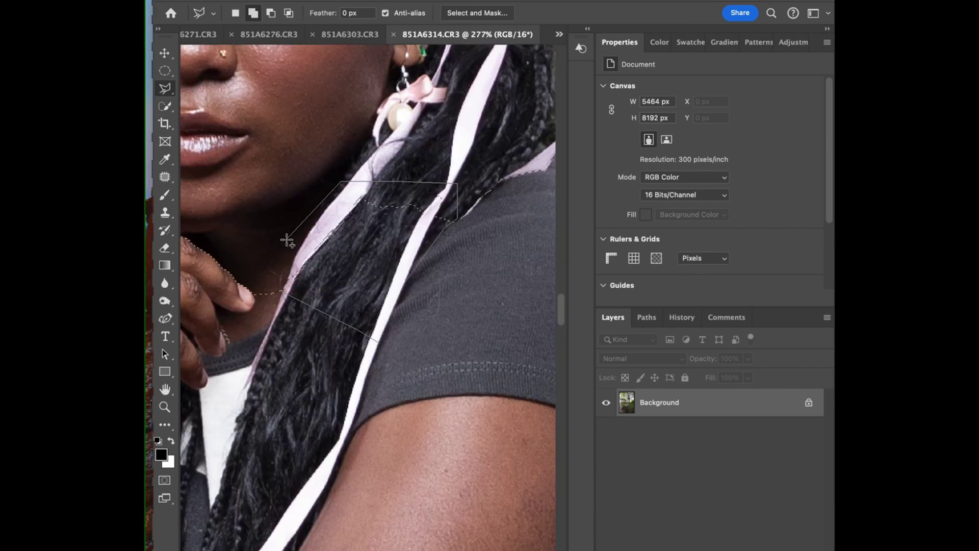
Copy the selected head and hair to a new layer and enlarge it to about 170%
key("super+minus")
key("super+minus")
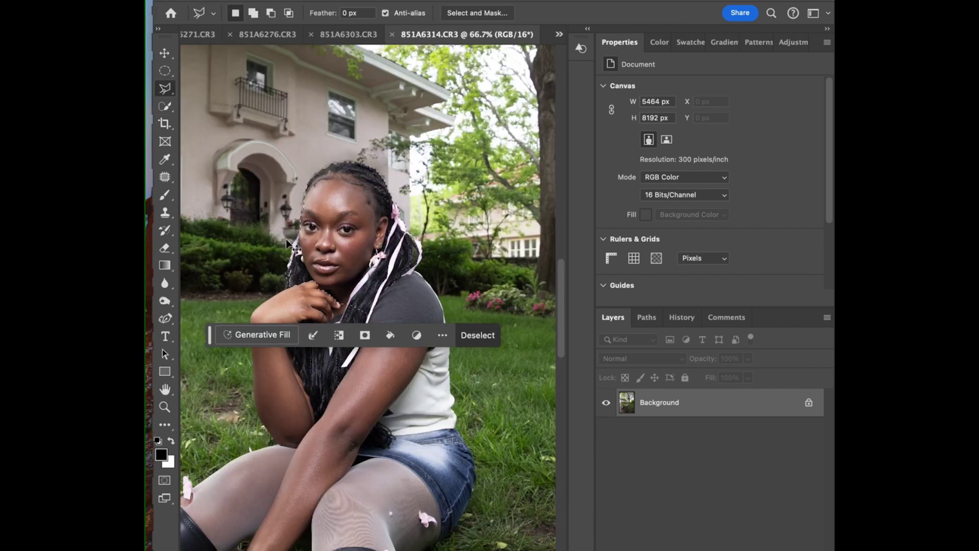
key("super+j")
key("super+minus")
key("super+minus")
key("v")
key("super+t")
left_click_drag(361, 190, 365, 175)
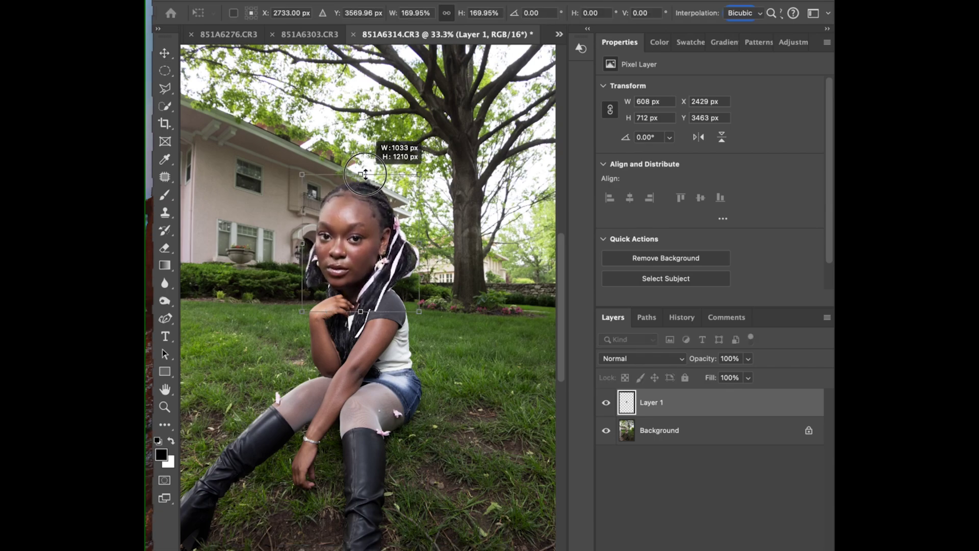
key("Return")
Start Puppet Warp on the enlarged head layer and pin the forehead, the face and the braids over the shoulder
left_click(253, 10)
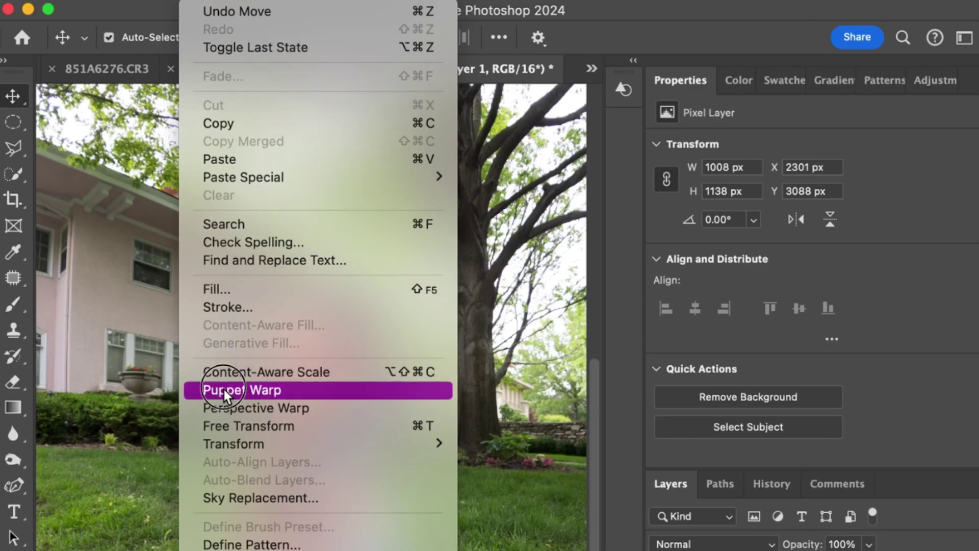
left_click(223, 390)
key("super+plus")
left_click(377, 405)
left_click(466, 312)
left_click(387, 198)
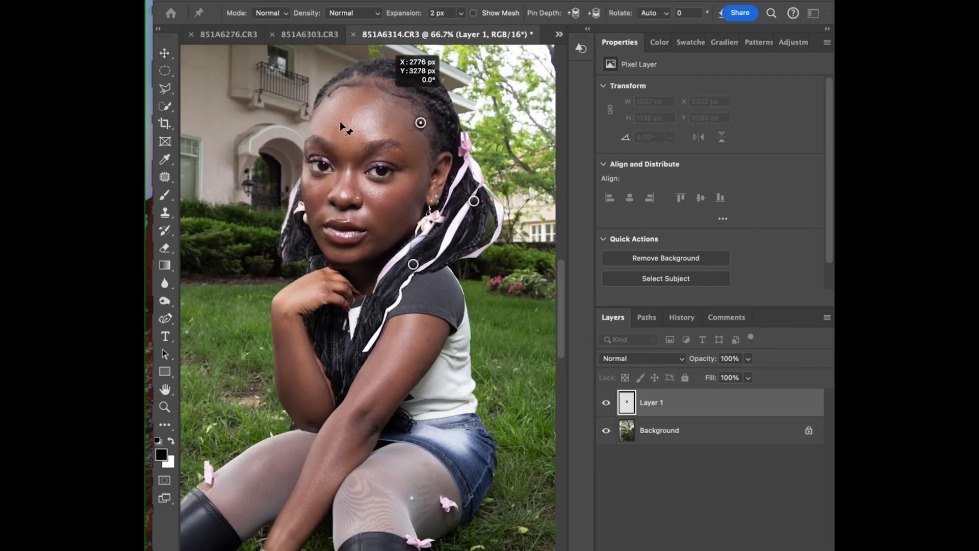
left_click(386, 99)
left_click(324, 138)
left_click(388, 305)
left_click(373, 285)
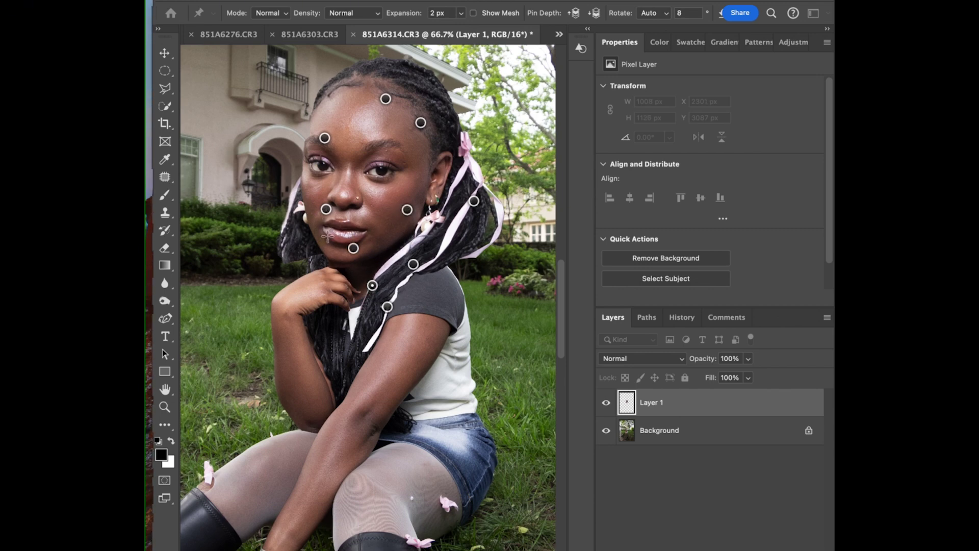
Add more Puppet Warp pins around the face and pull in the hair hanging beside the chin
left_click(315, 159)
left_click(314, 189)
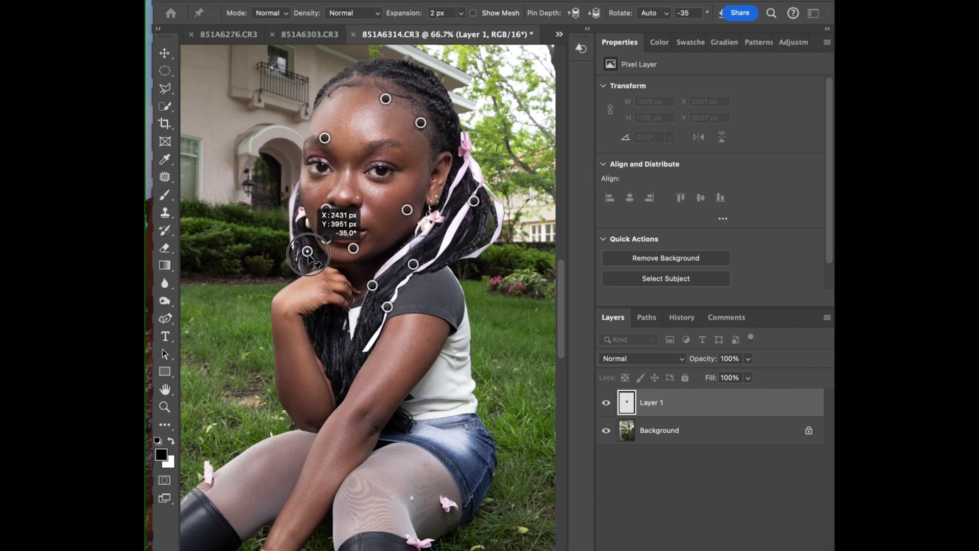
left_click(336, 111)
left_click(360, 129)
left_click(305, 274)
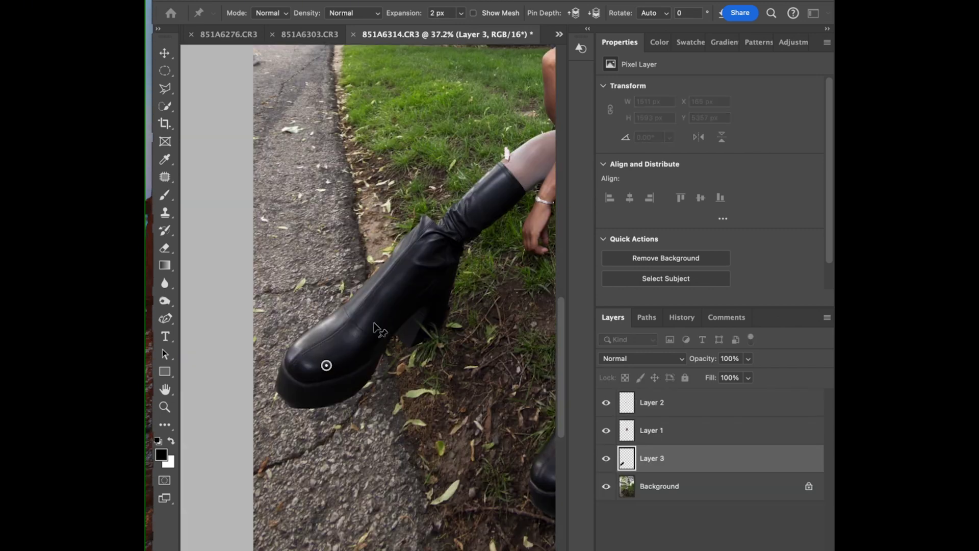
Pin the enlarged boot on Layer 3 at its heel and ankle and bend its upper edge to meet the leg
left_click(429, 313)
left_click_drag(439, 245, 429, 265)
left_click(416, 250)
left_click(394, 276)
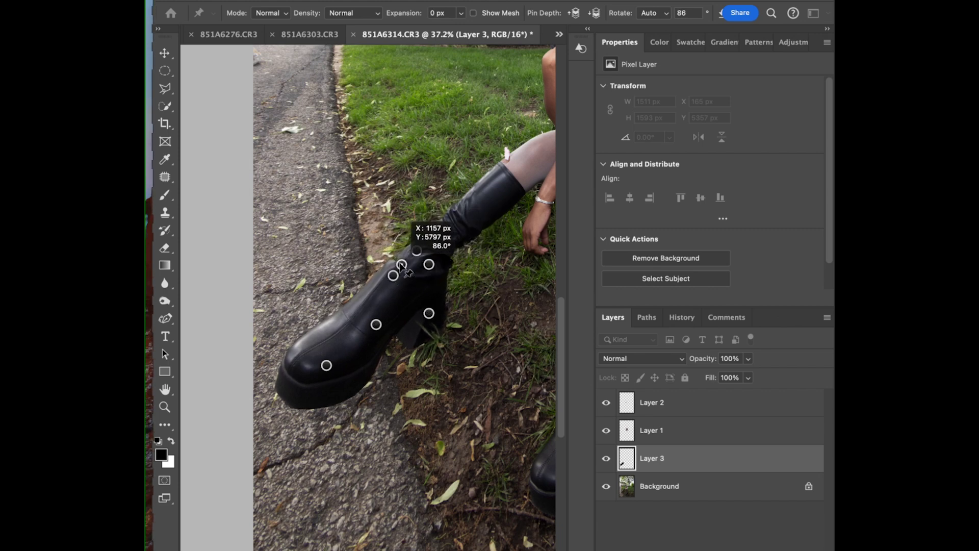
left_click(402, 264)
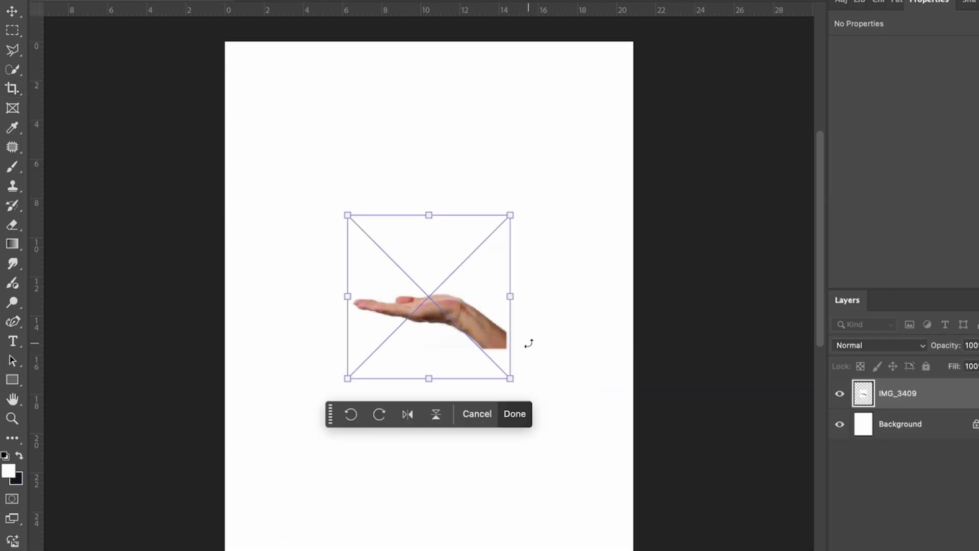
Enlarge the open-hand image across the canvas and position the seated figure on its palm
left_click_drag(509, 375, 688, 550)
left_click_drag(606, 453, 579, 459)
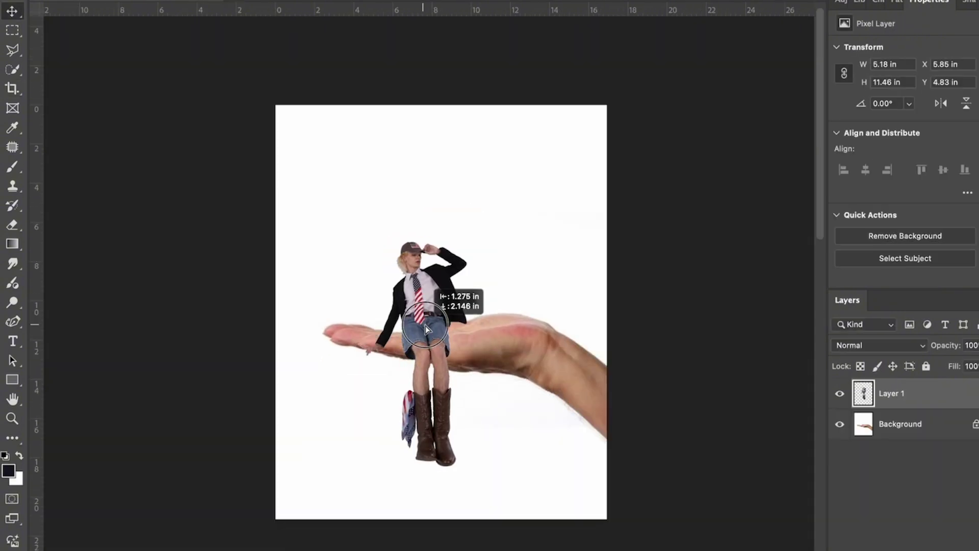
left_click_drag(425, 326, 439, 326)
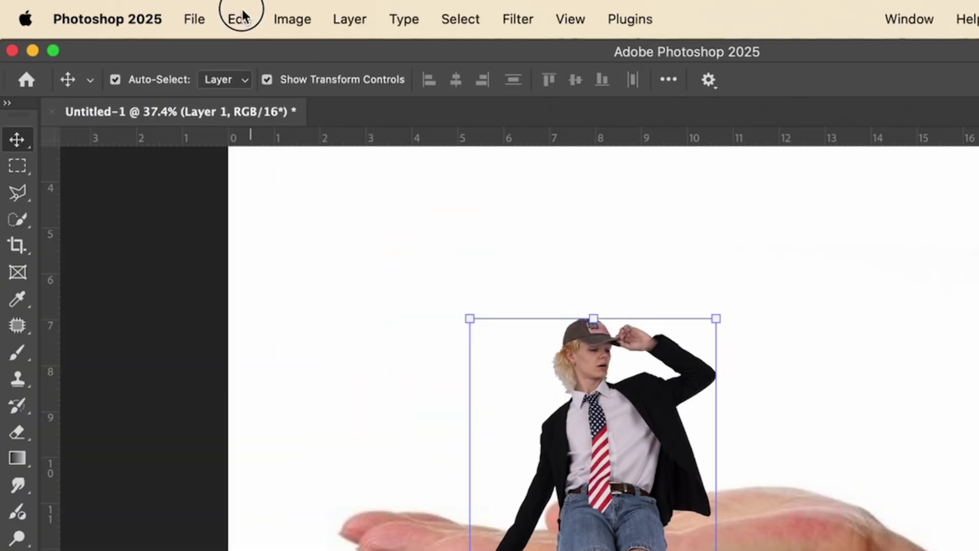
Start Puppet Warp on the seated figure's layer and pin both boots and both knees
left_click(240, 19)
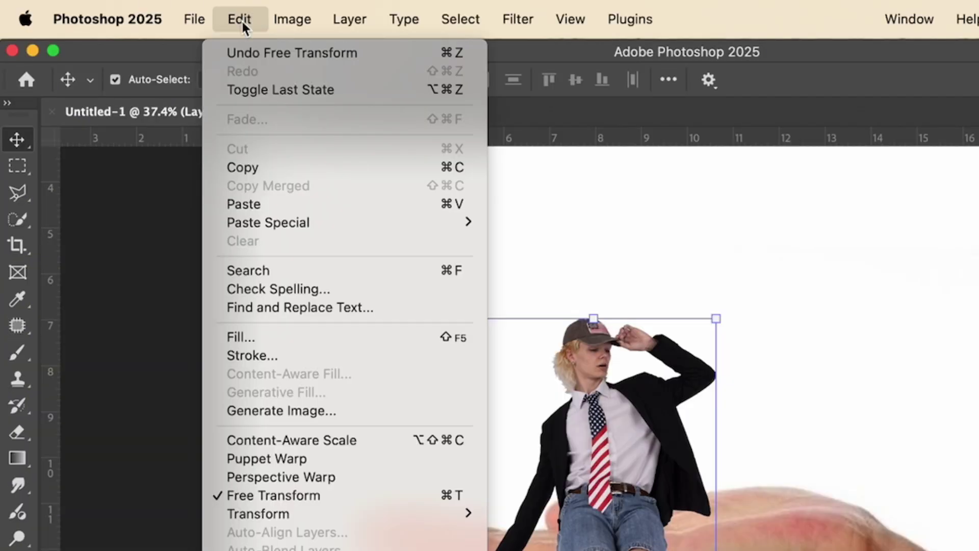
left_click(296, 456)
left_click(432, 440)
left_click(472, 414)
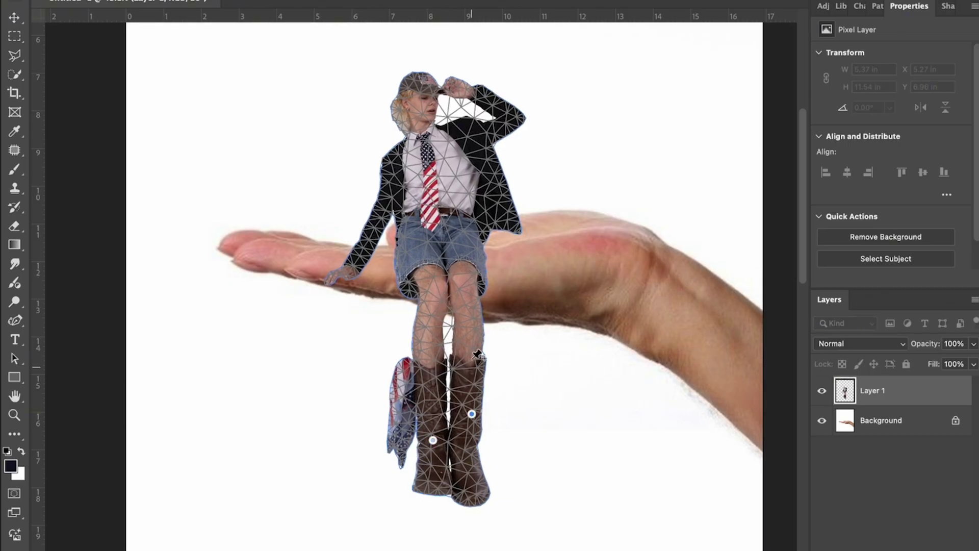
left_click(475, 324)
left_click(428, 292)
Pin the seated figure's shorts, waist, both shoulders and raised elbow
left_click(458, 245)
left_click(426, 204)
left_click(481, 139)
left_click(515, 111)
left_click(394, 166)
Reposition the seated figure's shoulders, head and raised elbow, and lift the supporting hand onto the giant palm
left_click_drag(394, 165, 396, 157)
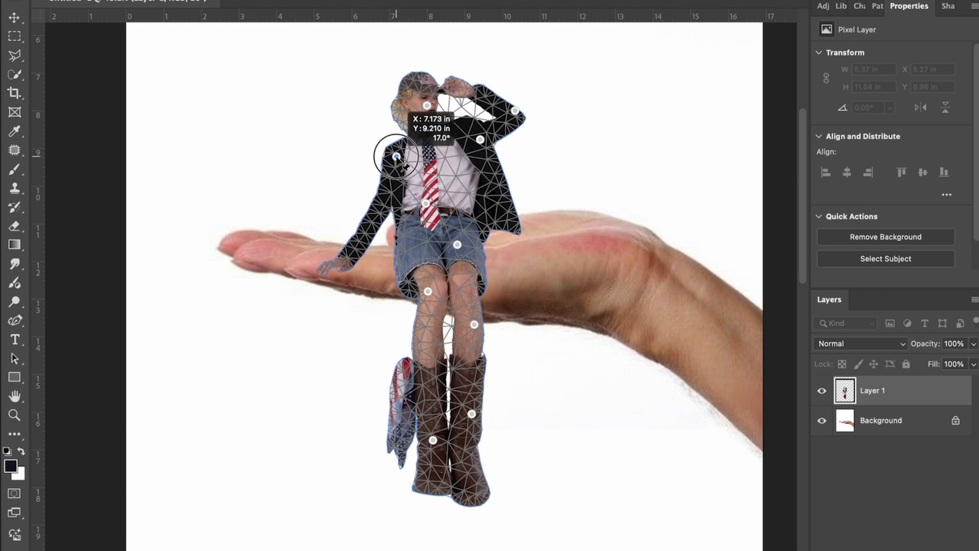
left_click_drag(427, 105, 431, 104)
left_click_drag(349, 258, 348, 249)
left_click(381, 200)
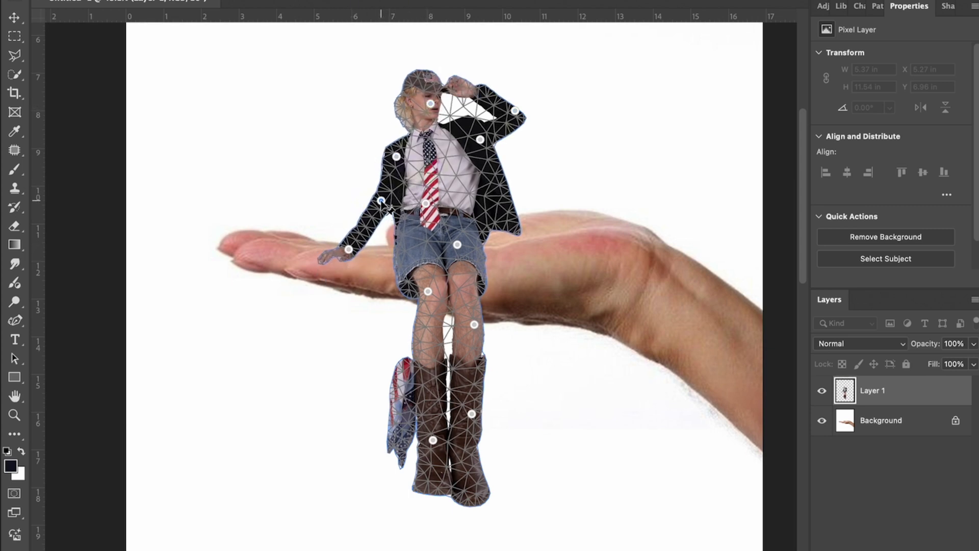
left_click_drag(515, 111, 514, 117)
left_click_drag(430, 137, 429, 133)
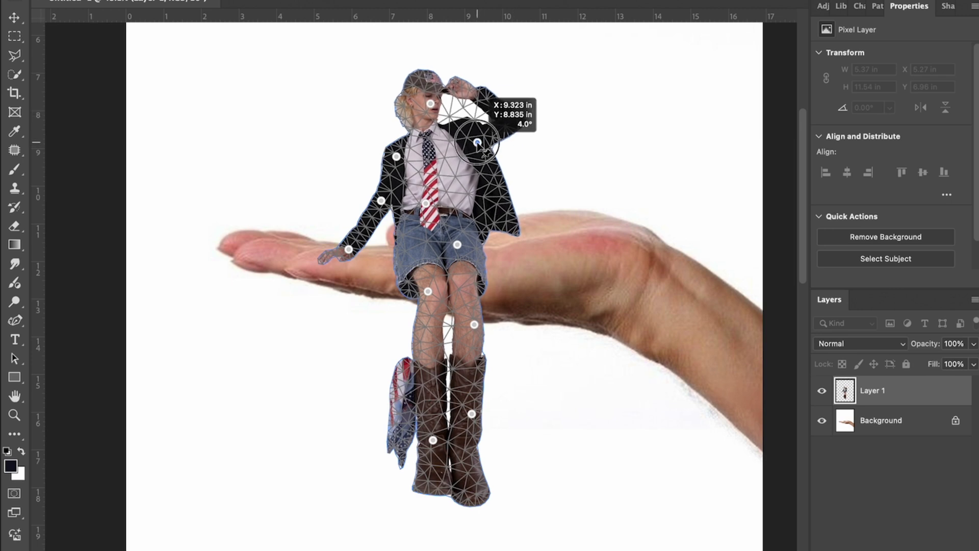